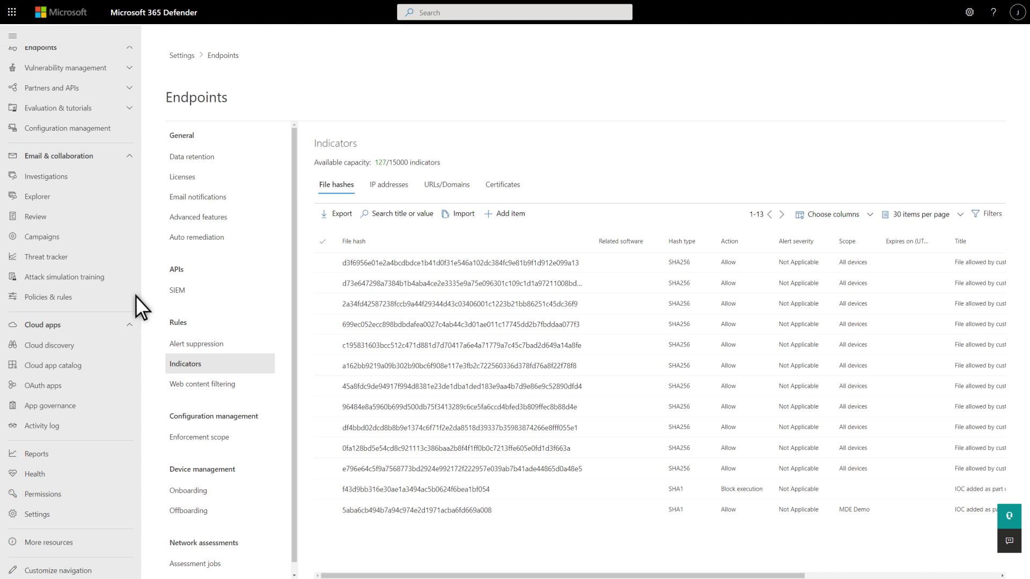
Step: Switch the Endpoints Indicators list to the IP addresses tab
{"action": "left_click", "coordinate": [378, 189]}
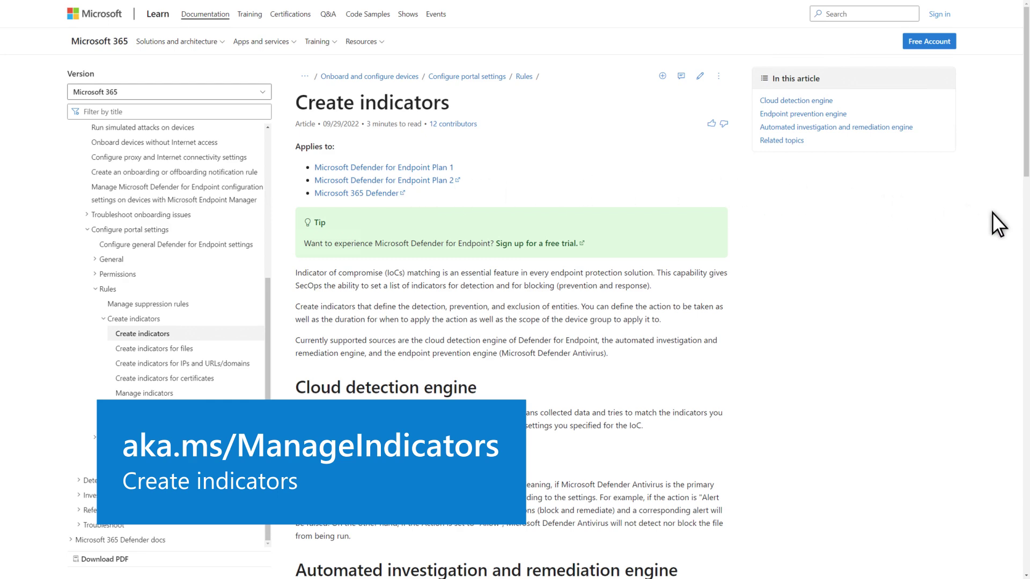
Step: Read the Create indicators article down to its Cloud detection engine section
{"action": "left_click", "coordinate": [1025, 217]}
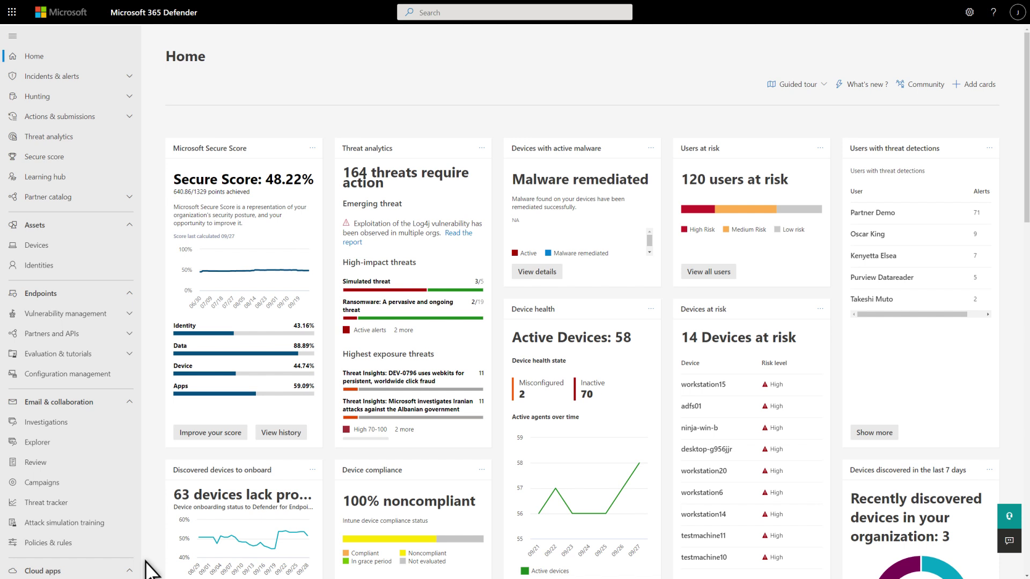
Step: Go to Settings > Endpoints > Indicators and start adding a file hash indicator
{"action": "left_click", "coordinate": [143, 554]}
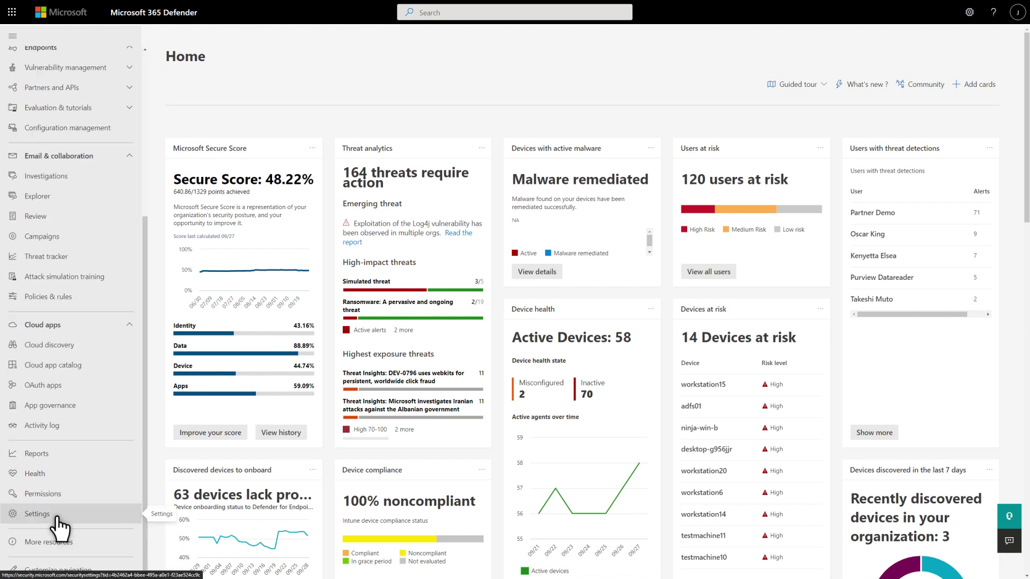
{"action": "left_click", "coordinate": [60, 519]}
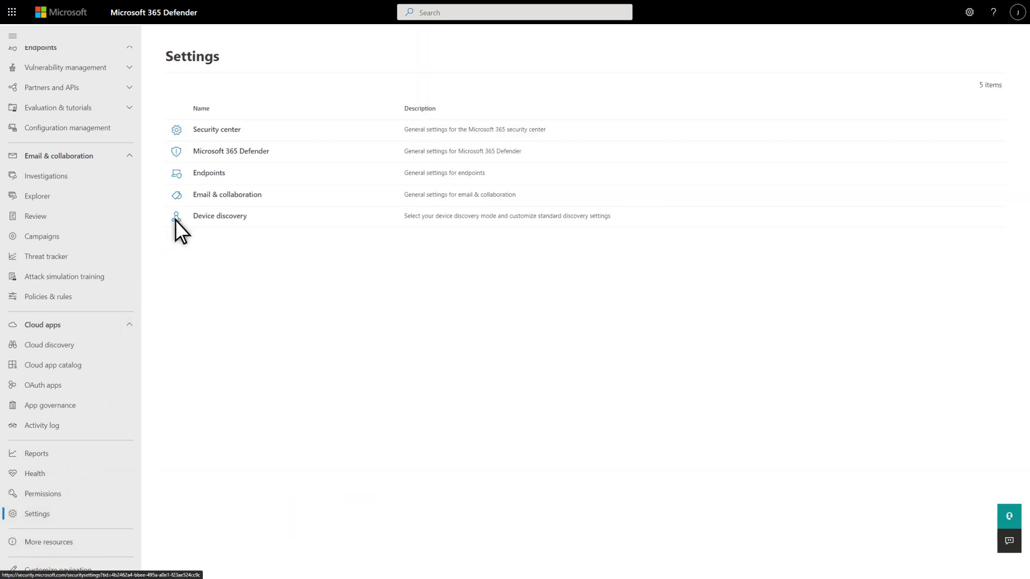
{"action": "left_click", "coordinate": [200, 175]}
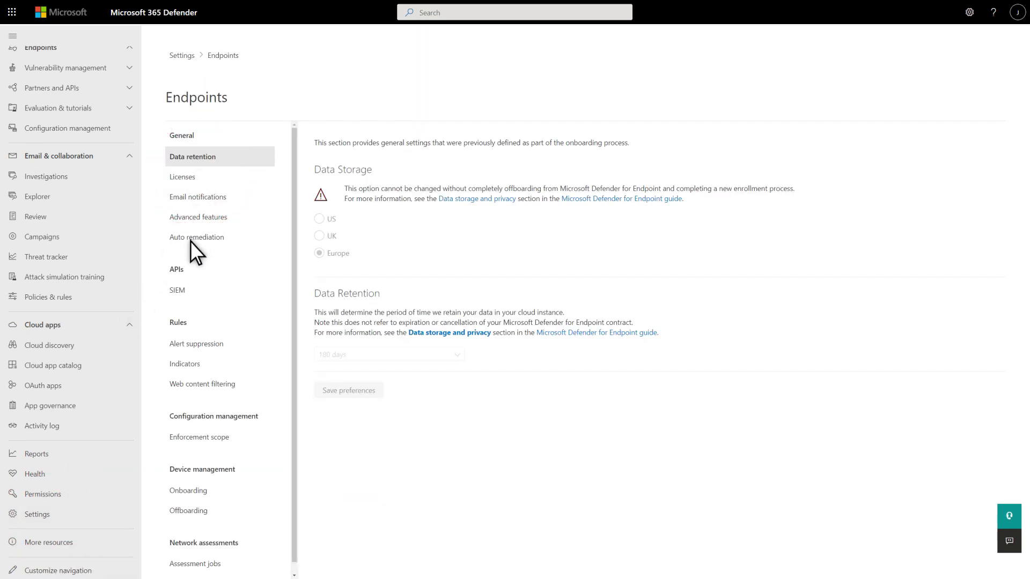
{"action": "left_click", "coordinate": [189, 367]}
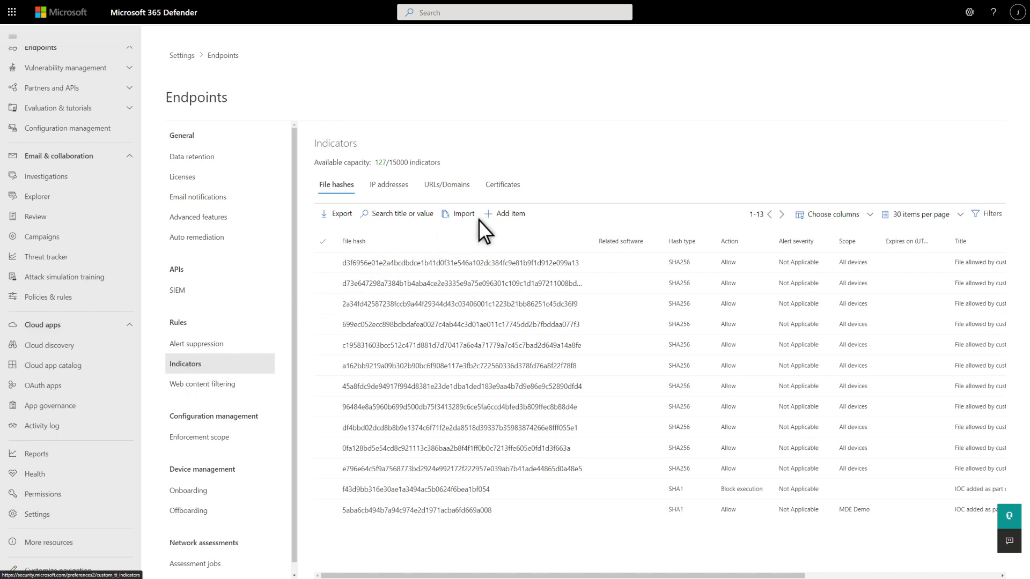
{"action": "left_click", "coordinate": [493, 216]}
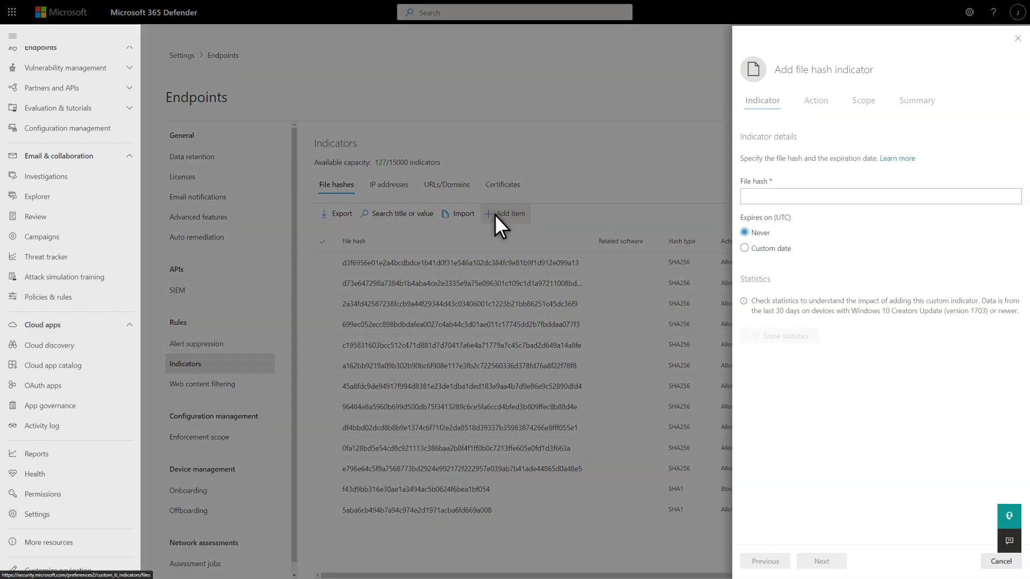
Step: Paste the SHA256 hash into the new indicator and set its action to Audit
{"action": "left_click", "coordinate": [811, 200]}
{"action": "type", "text": "d73e647298a7384b1b4aba4ce2e3335e9a75e096301c109c1d1a97211008bdf2"}
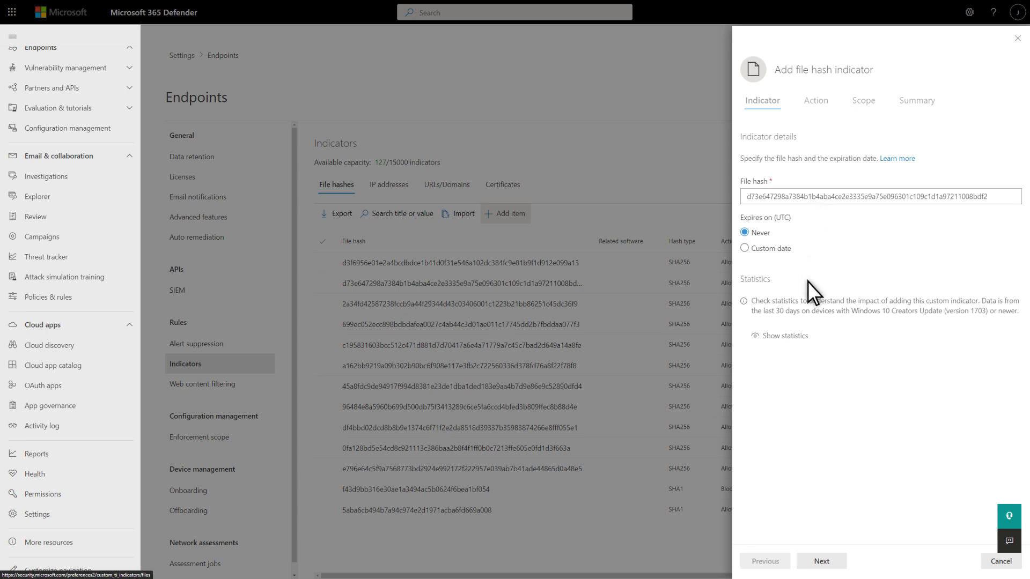
{"action": "left_click", "coordinate": [826, 563]}
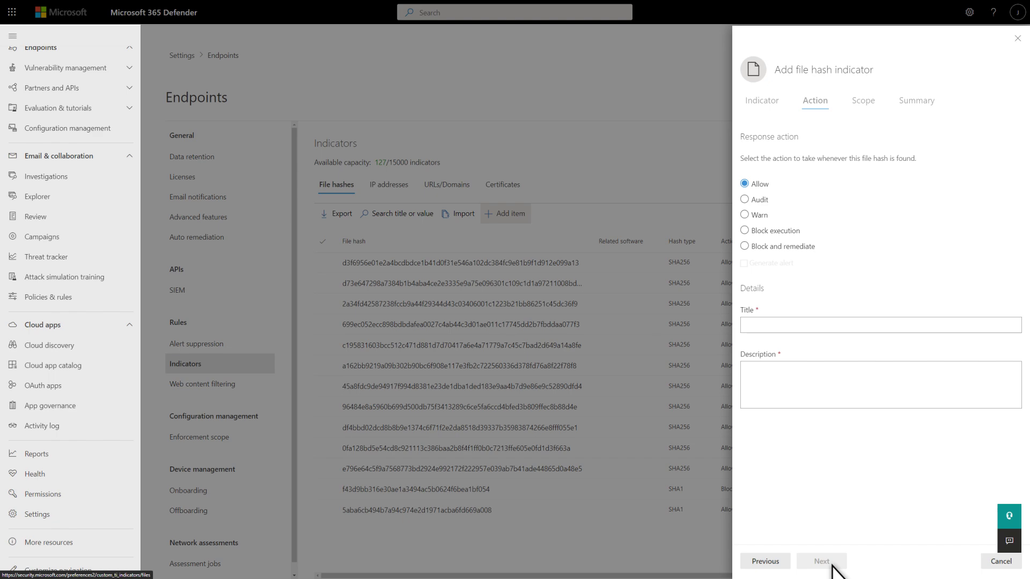
{"action": "left_click", "coordinate": [745, 200]}
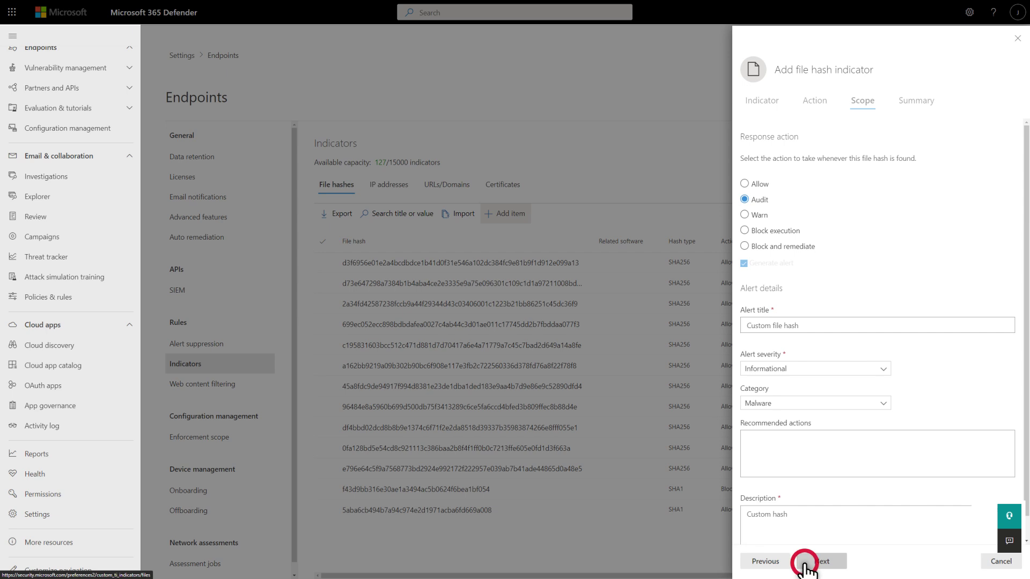
Step: Scope the Audit file hash indicator to all device groups and save it
{"action": "left_click", "coordinate": [807, 568]}
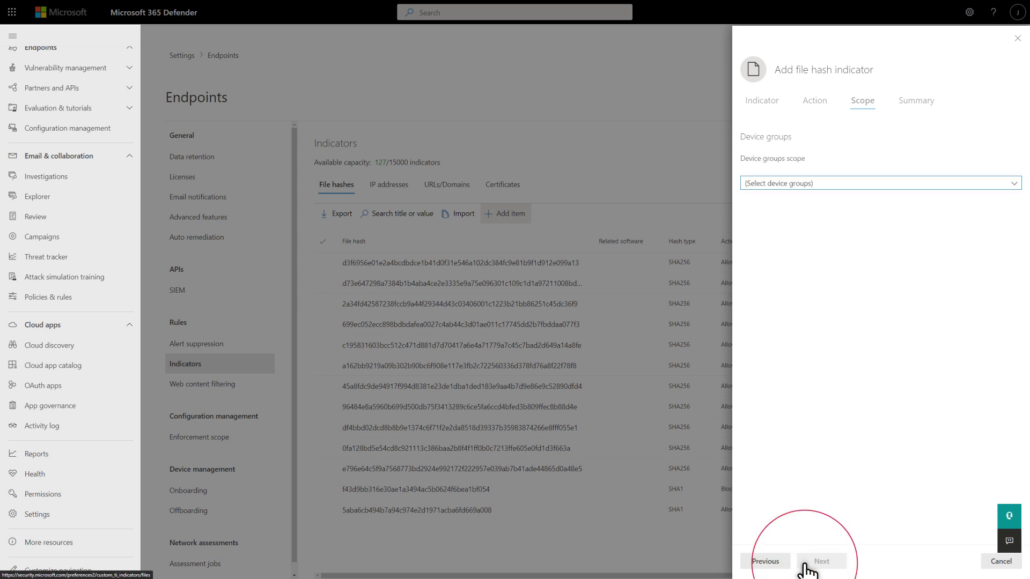
{"action": "left_click", "coordinate": [875, 185]}
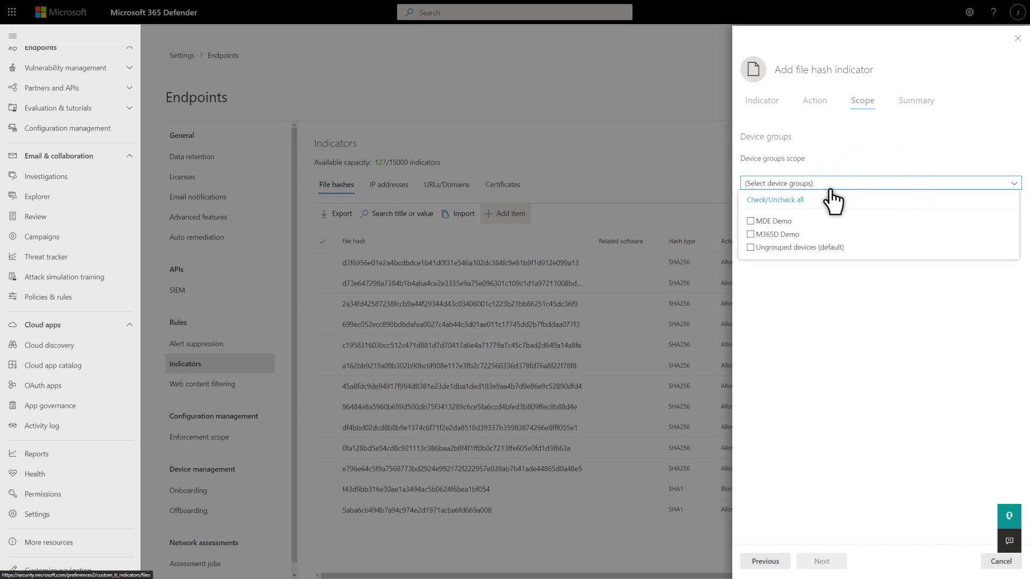
{"action": "left_click", "coordinate": [788, 200]}
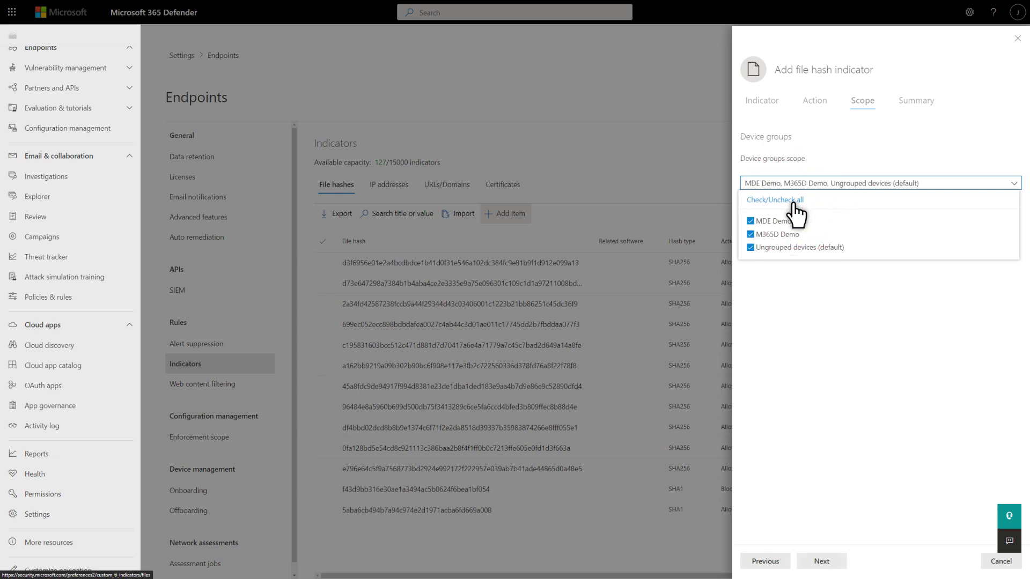
{"action": "left_click", "coordinate": [835, 565]}
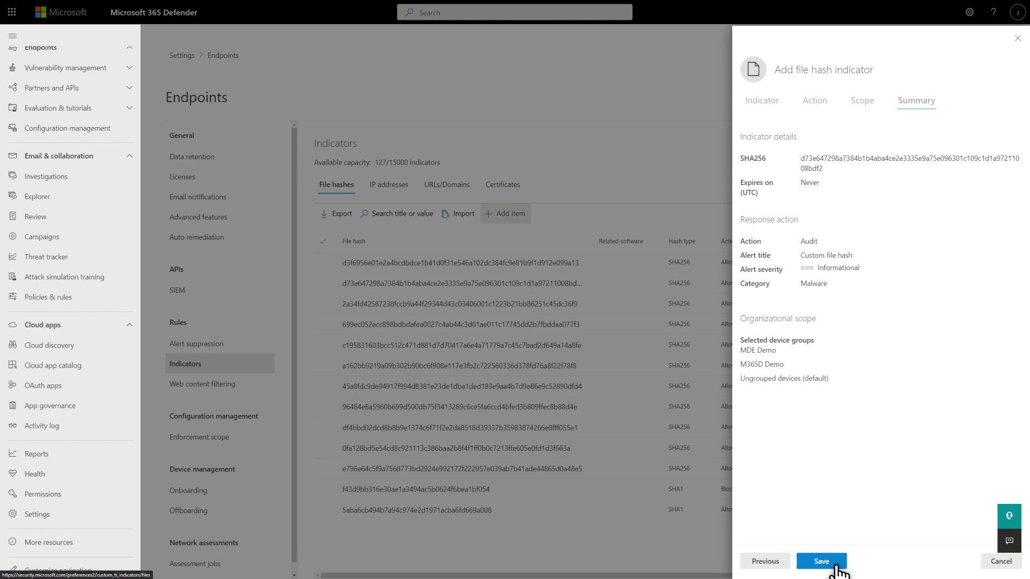
{"action": "left_click", "coordinate": [821, 562]}
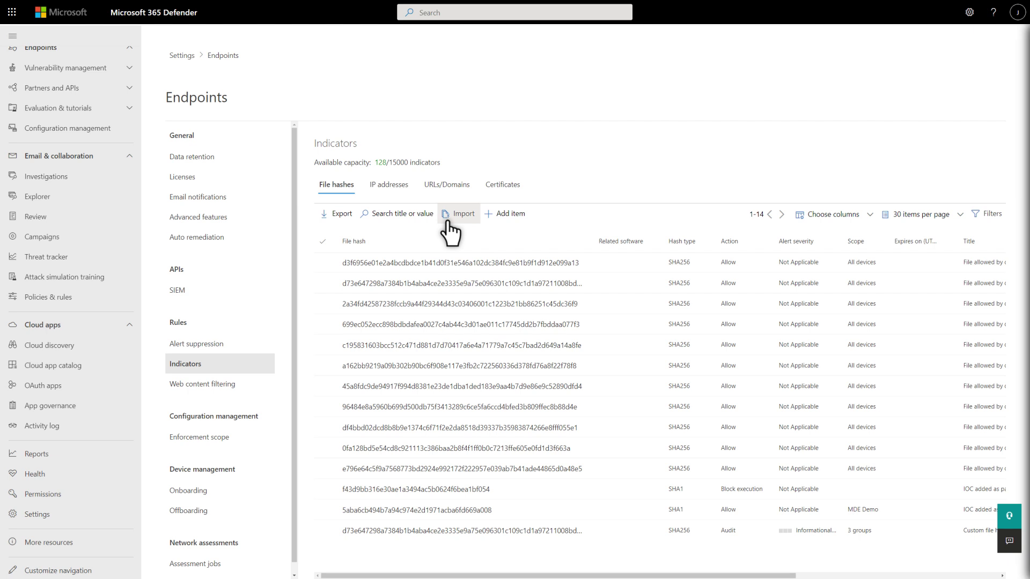
Step: Download the sample CSV, then import the hashes from CustomTiIndicatorsImport
{"action": "left_click", "coordinate": [451, 225]}
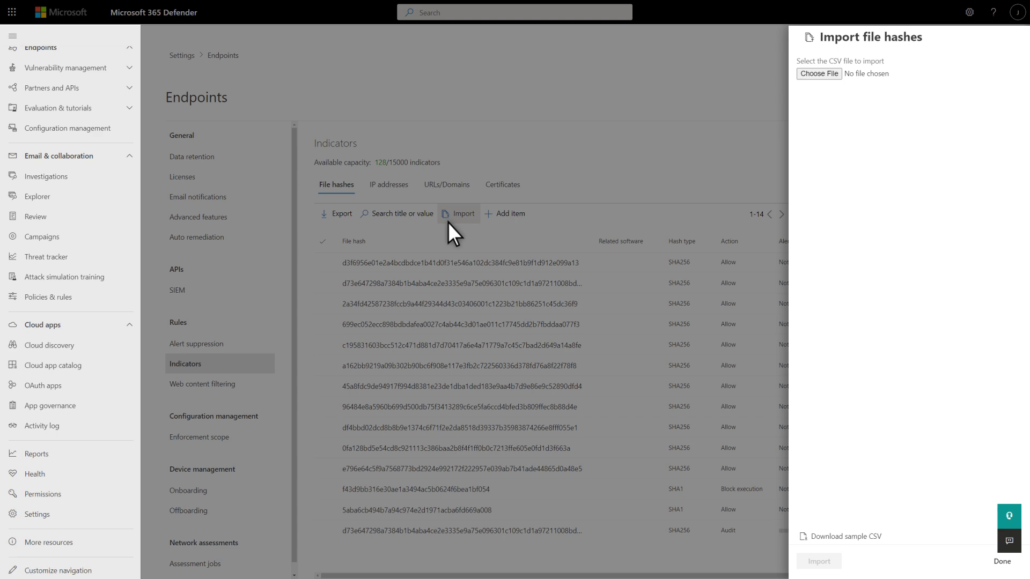
{"action": "left_click", "coordinate": [805, 537]}
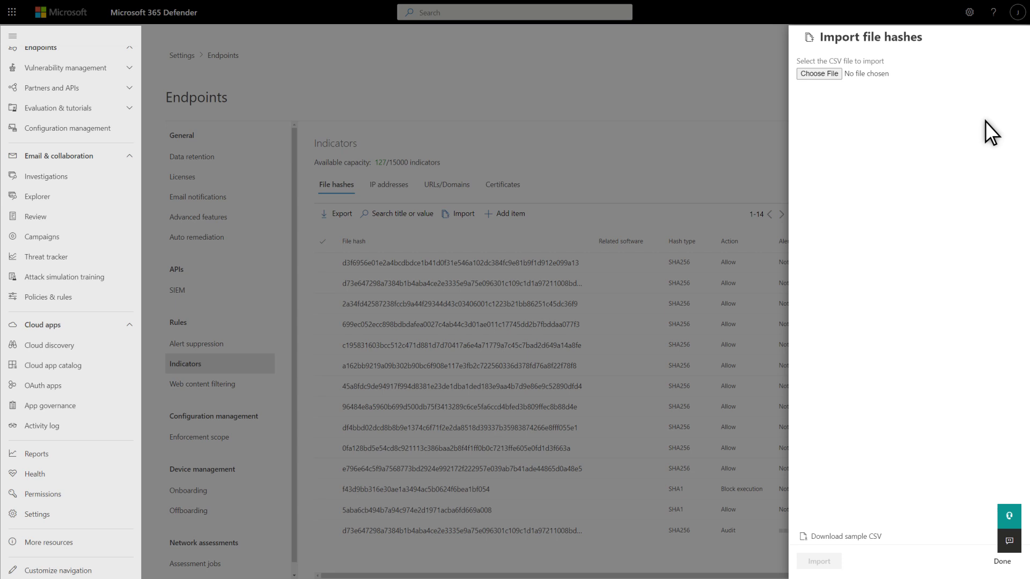
{"action": "left_click", "coordinate": [807, 78]}
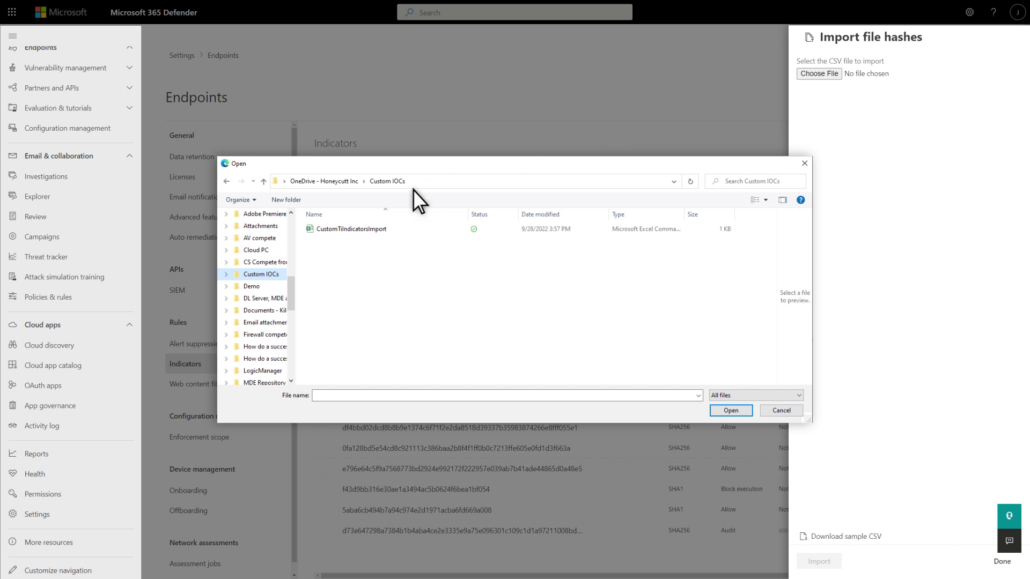
{"action": "left_click", "coordinate": [318, 231]}
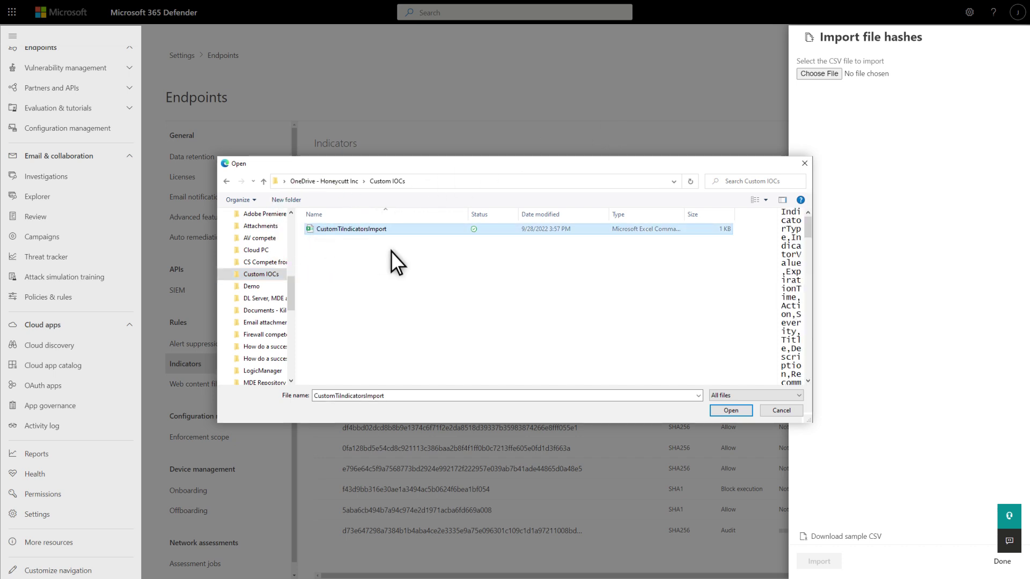
{"action": "left_click", "coordinate": [719, 412]}
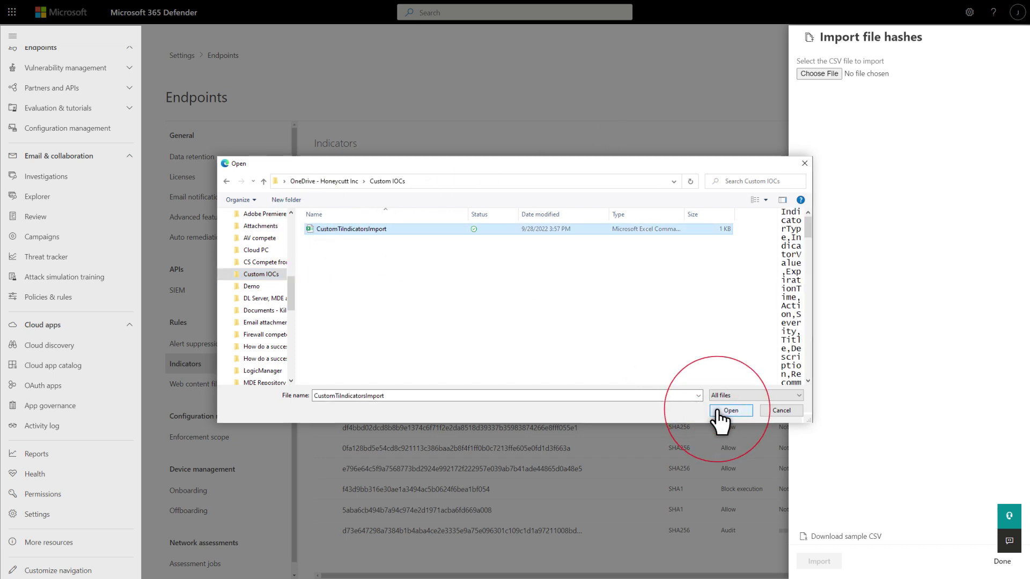
{"action": "left_click", "coordinate": [823, 562]}
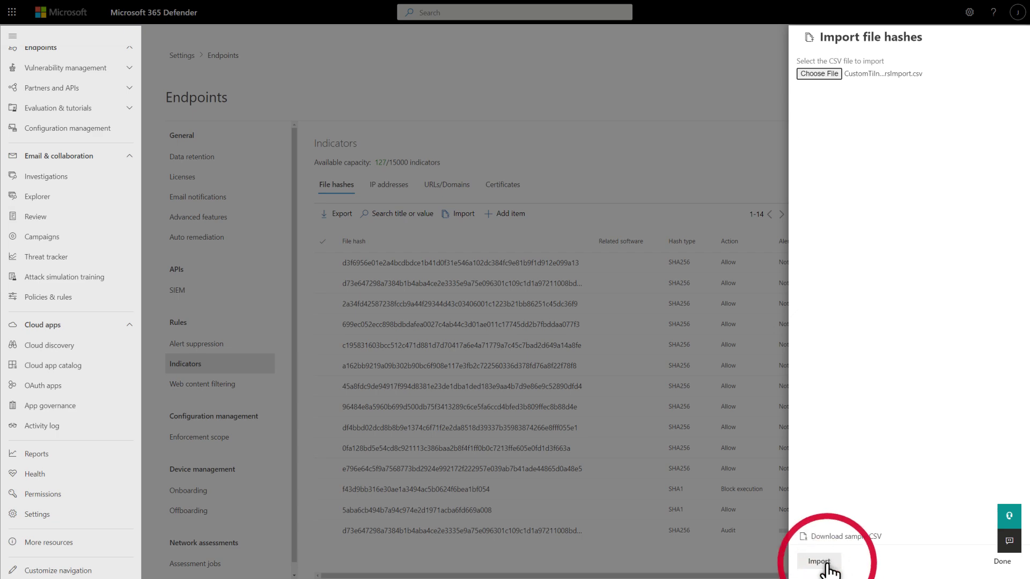
{"action": "left_click", "coordinate": [996, 565]}
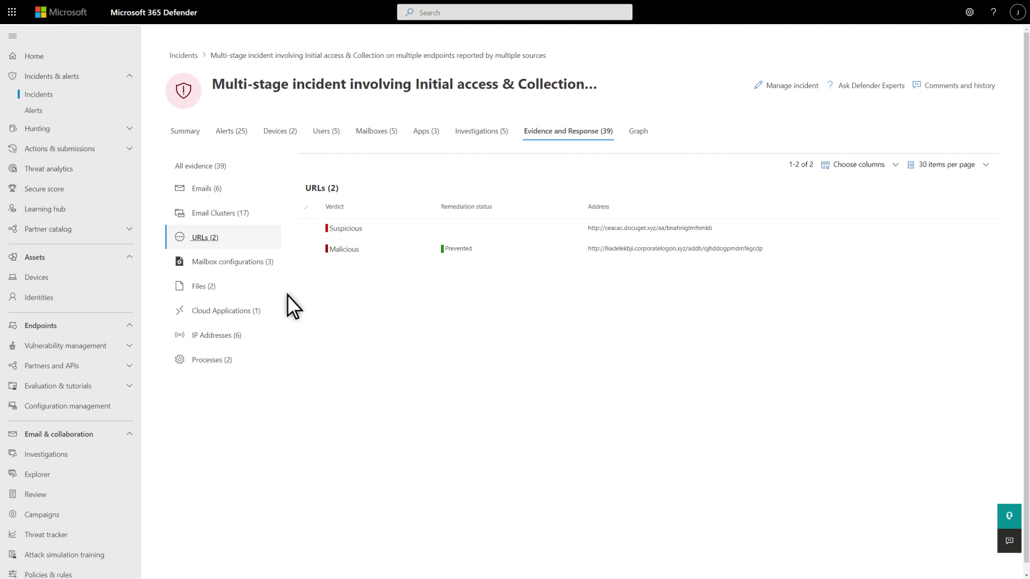
Step: Open the full page for the suspicious URL ceacac.docuget.xyz/aa/bnahniglmfnmkb
{"action": "left_click", "coordinate": [308, 230]}
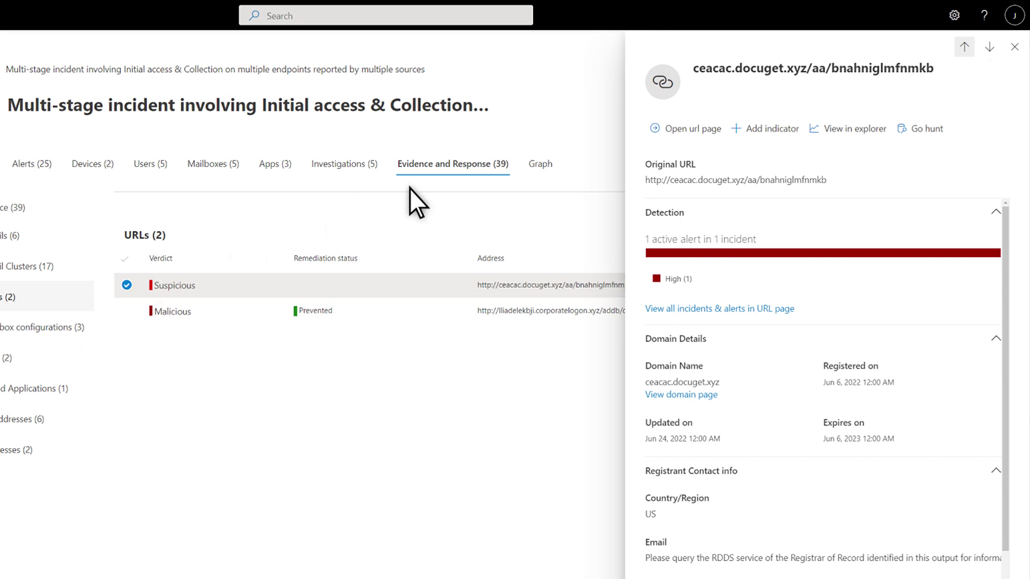
{"action": "left_click", "coordinate": [661, 131]}
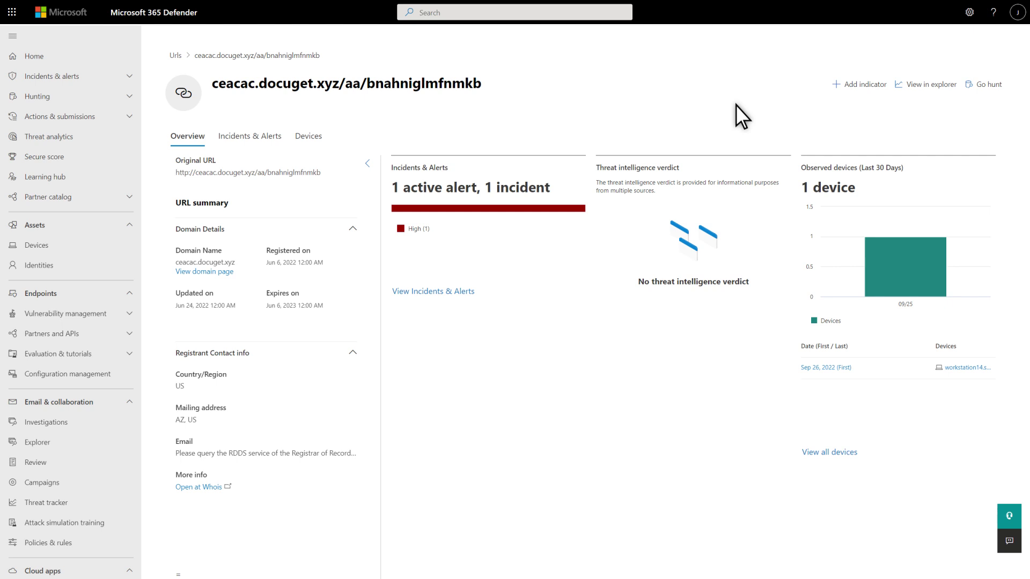
Step: Open the Access the Microsoft Defender for Endpoint APIs article and scroll to its steps
{"action": "left_click", "coordinate": [848, 85]}
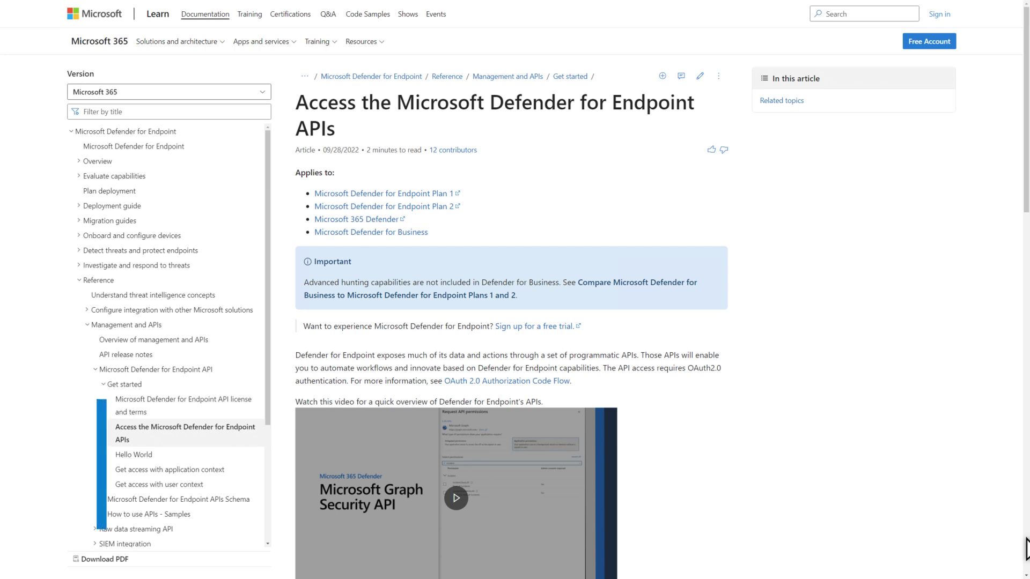
{"action": "scroll", "coordinate": [1026, 550], "scroll_direction": "down", "scroll_amount": 10}
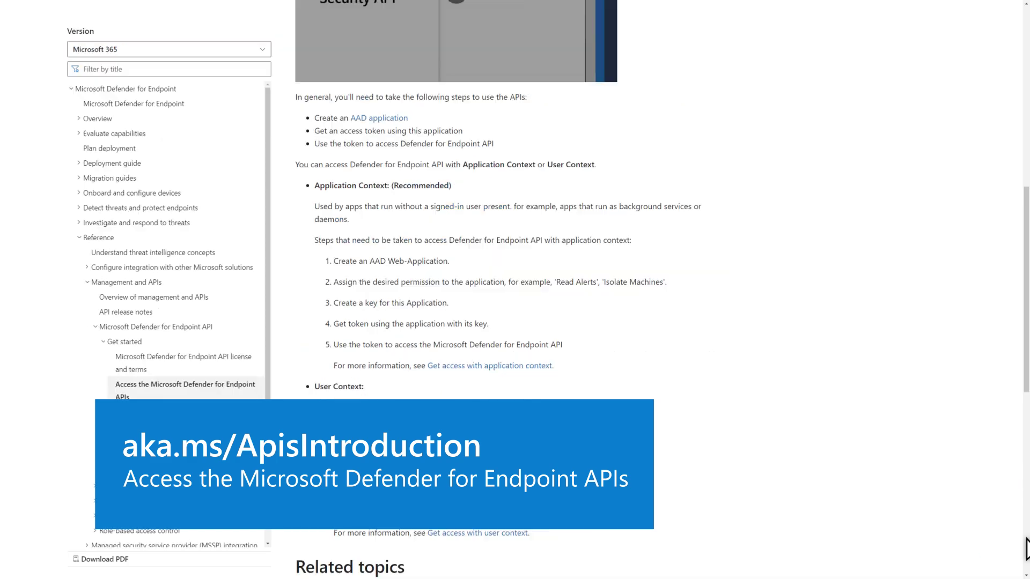
Step: Browse the Technology partners catalog through SOAR, threat intelligence and network security partners
{"action": "left_click", "coordinate": [1026, 549]}
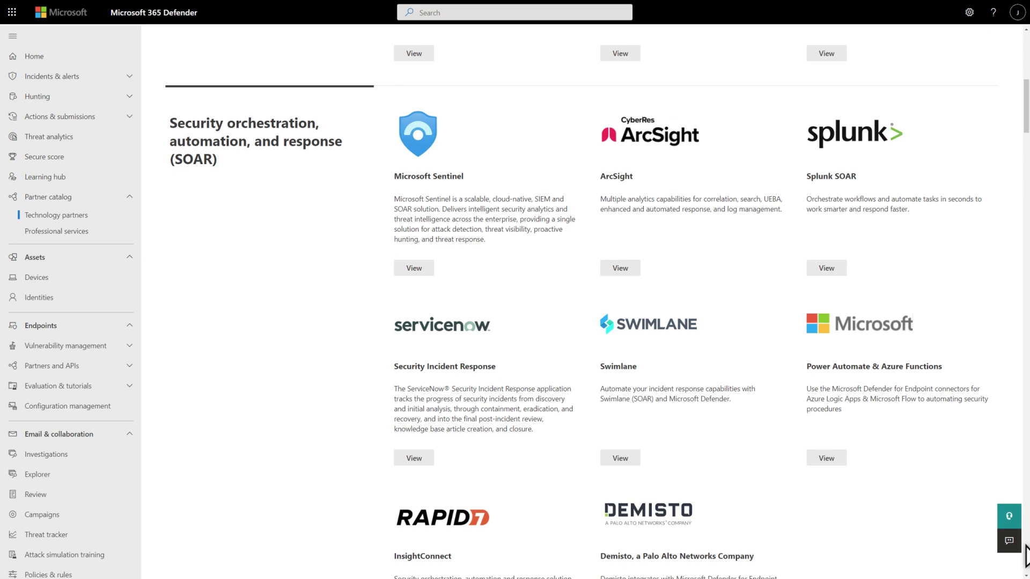
{"action": "scroll", "coordinate": [1026, 558], "scroll_direction": "down", "scroll_amount": 9}
{"action": "left_click", "coordinate": [1027, 558]}
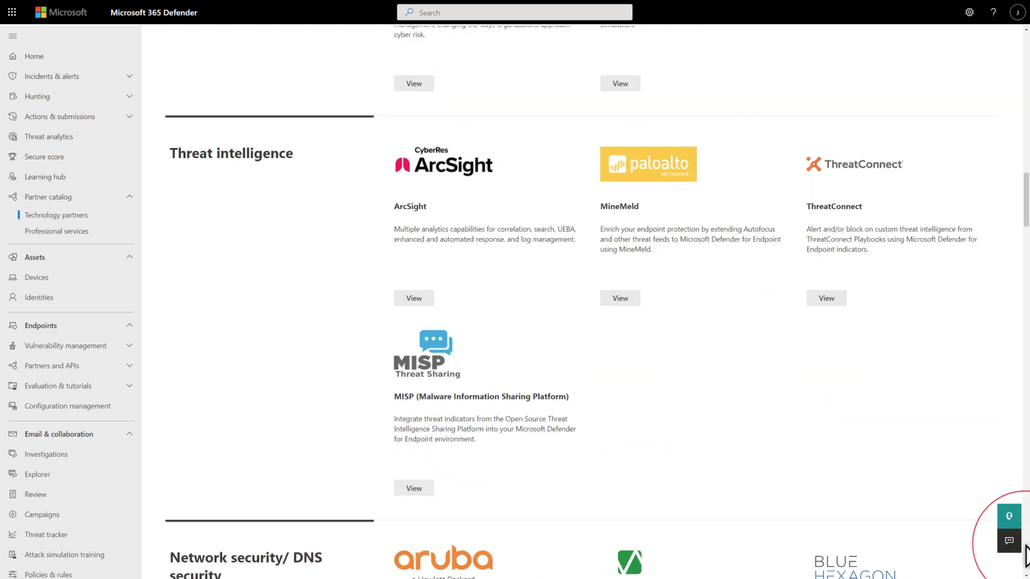
{"action": "left_click", "coordinate": [1027, 558]}
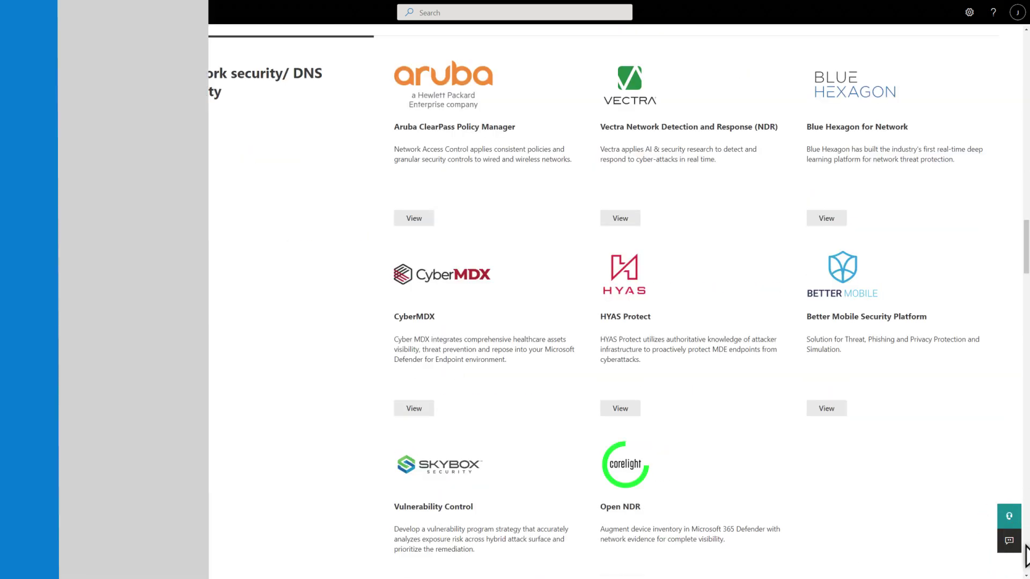